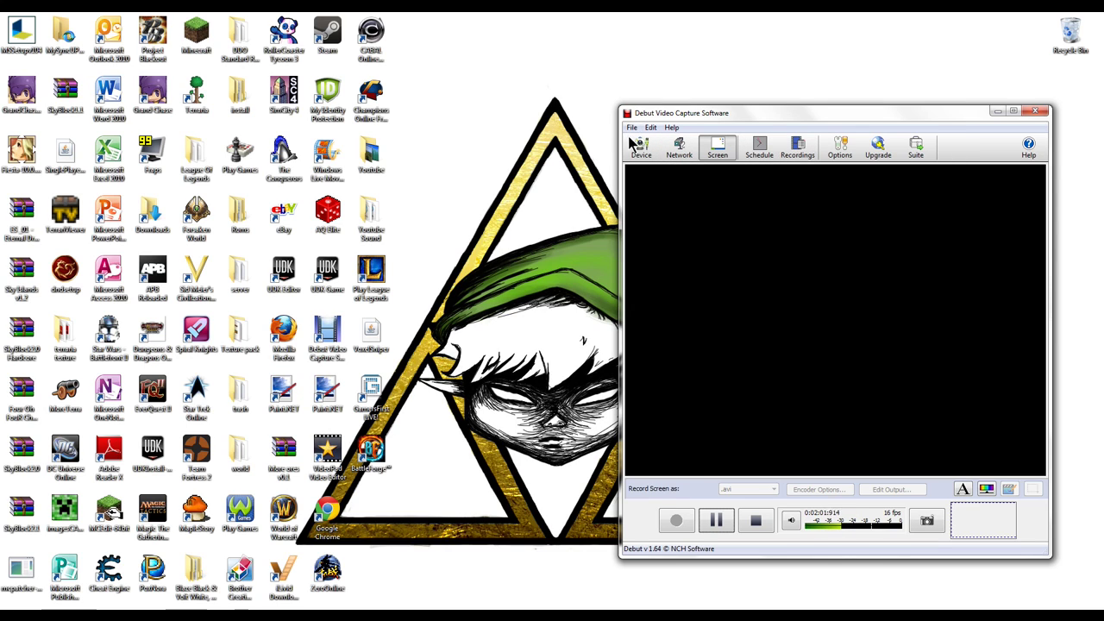
left_click(633, 127)
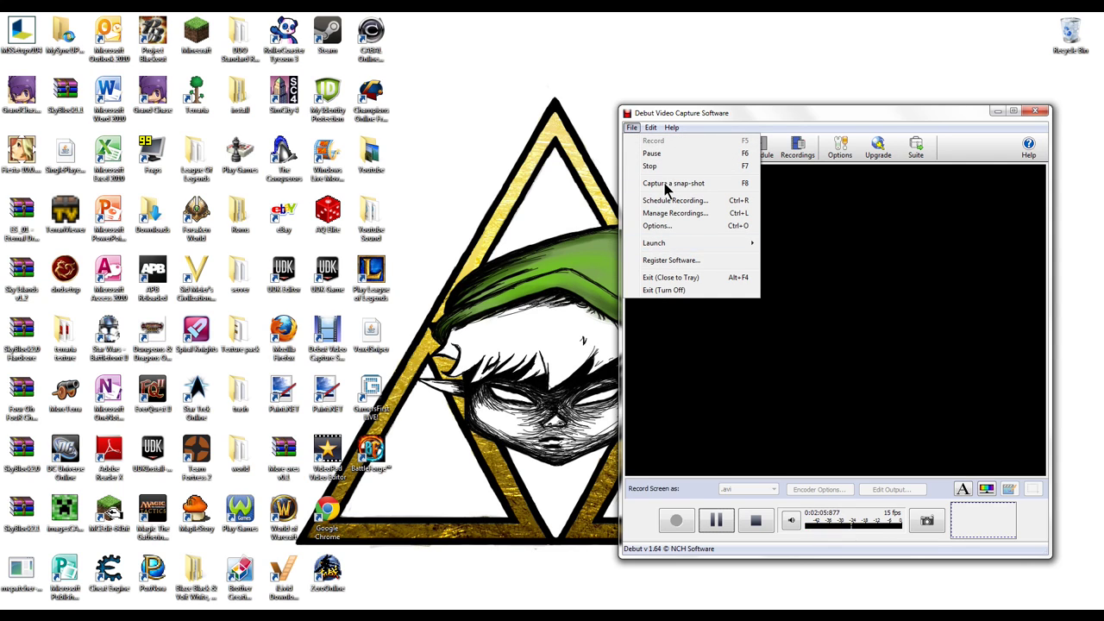
left_click(797, 213)
left_click(650, 127)
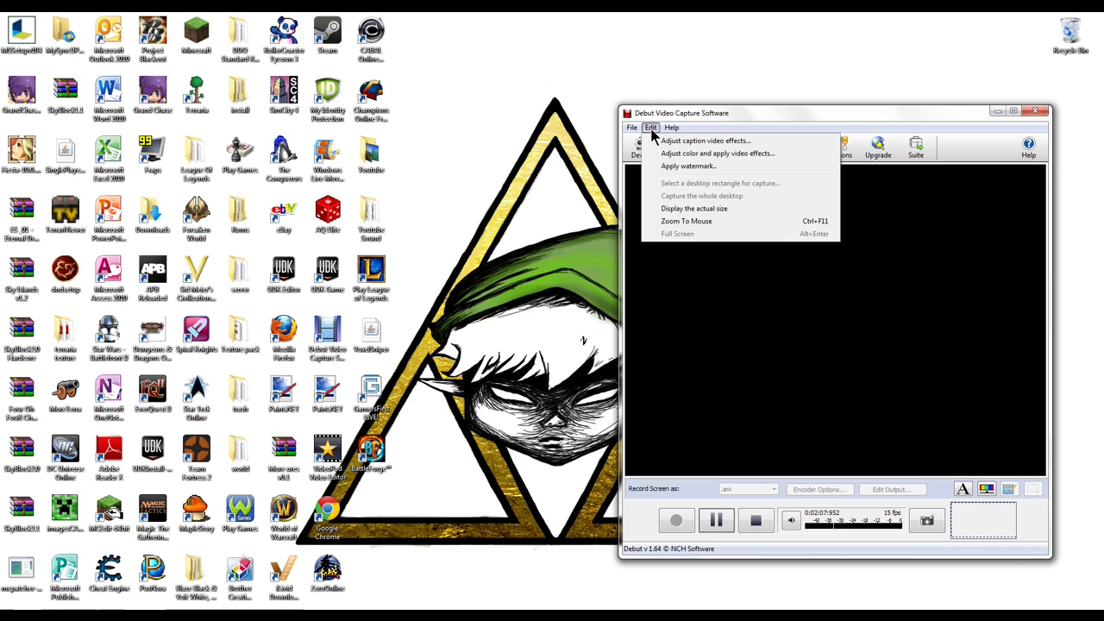
mouse_move(669, 129)
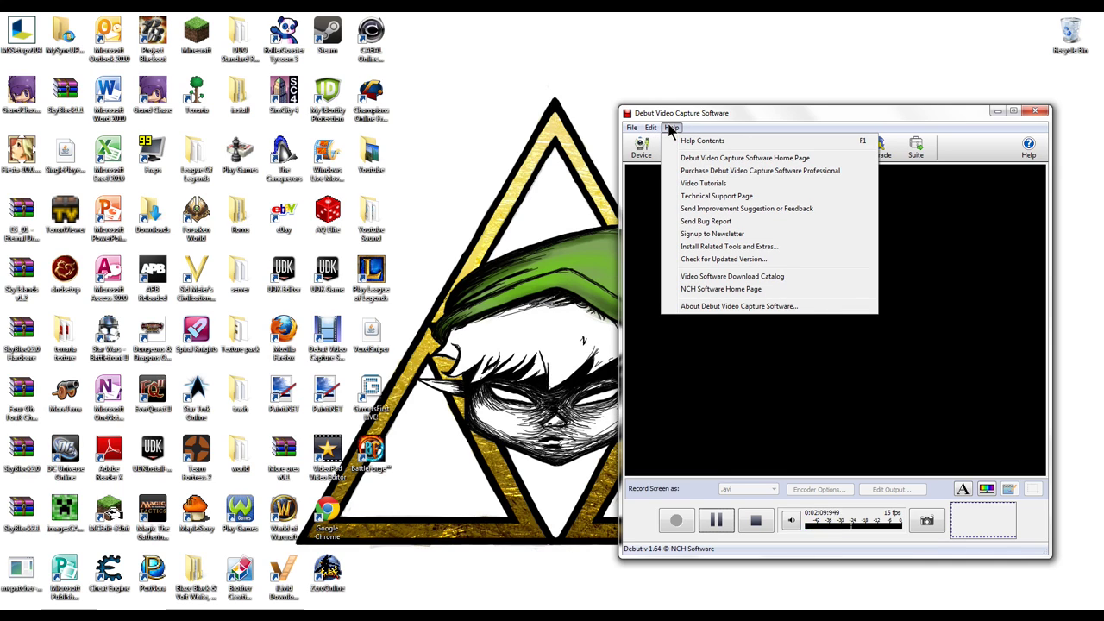
left_click(647, 212)
left_click(841, 154)
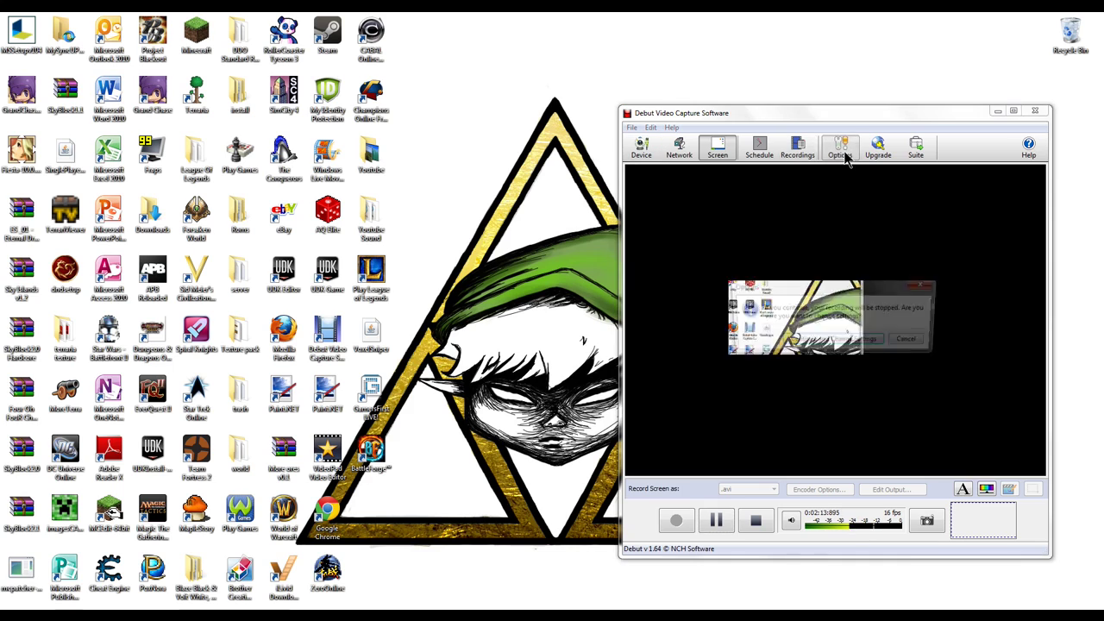
left_click(922, 286)
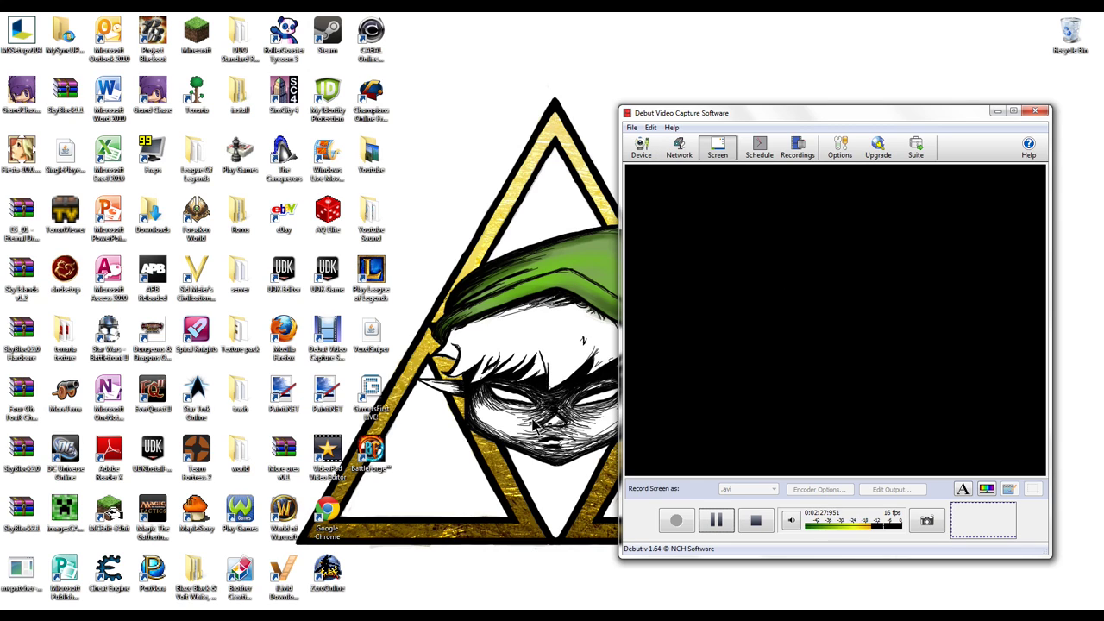
From Start, go through Devices and Printers and Control Panel's Hardware and Sound to the Sound settings
key("super")
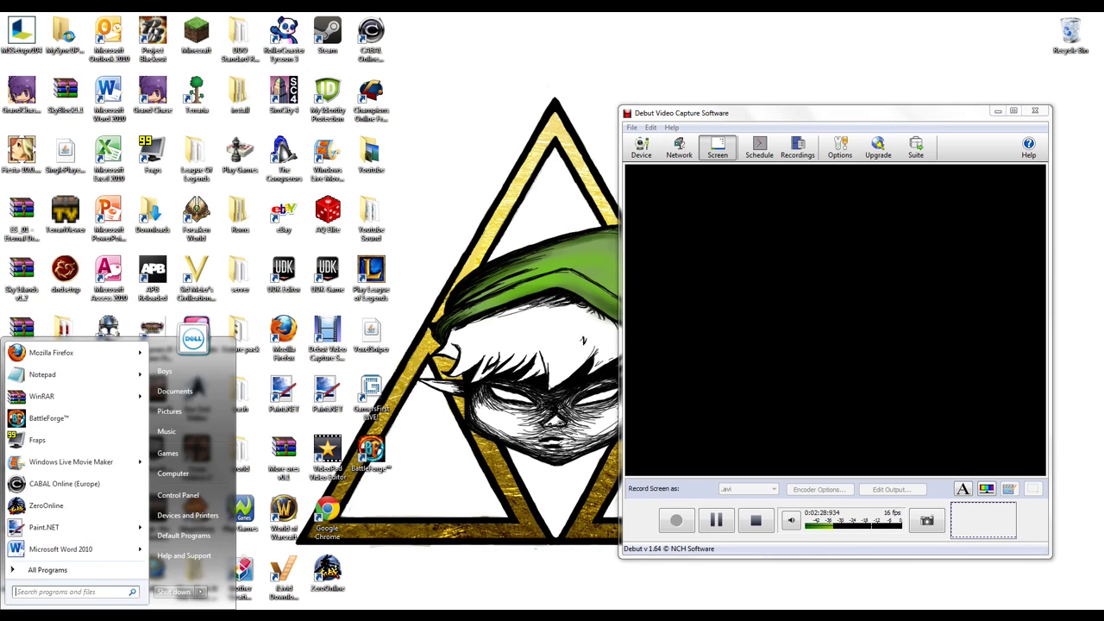
left_click(183, 516)
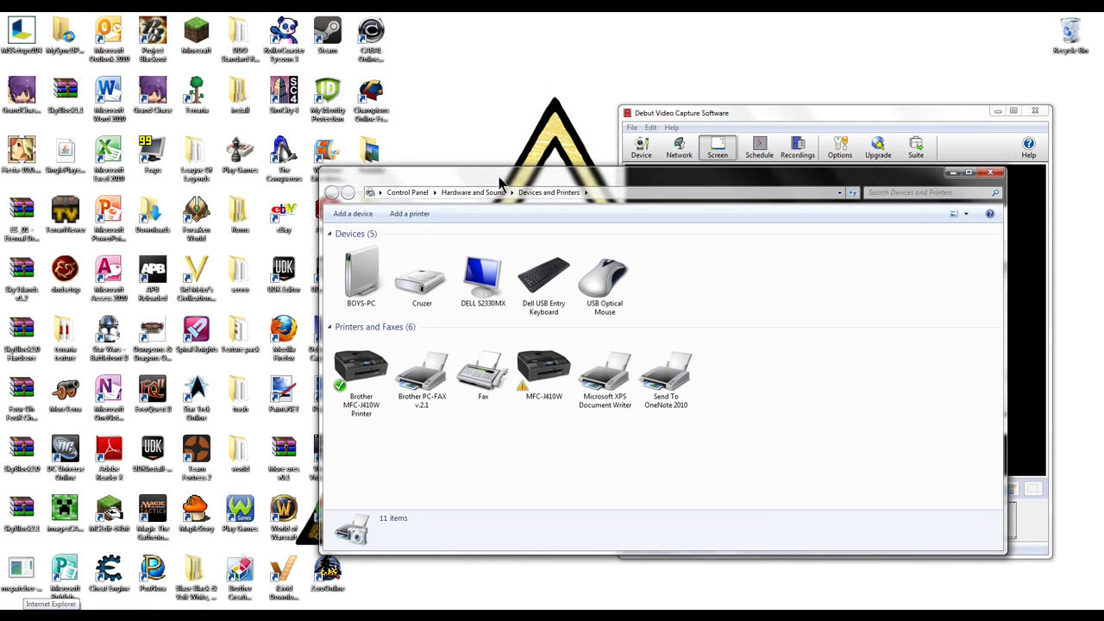
left_click_drag(653, 197, 415, 250)
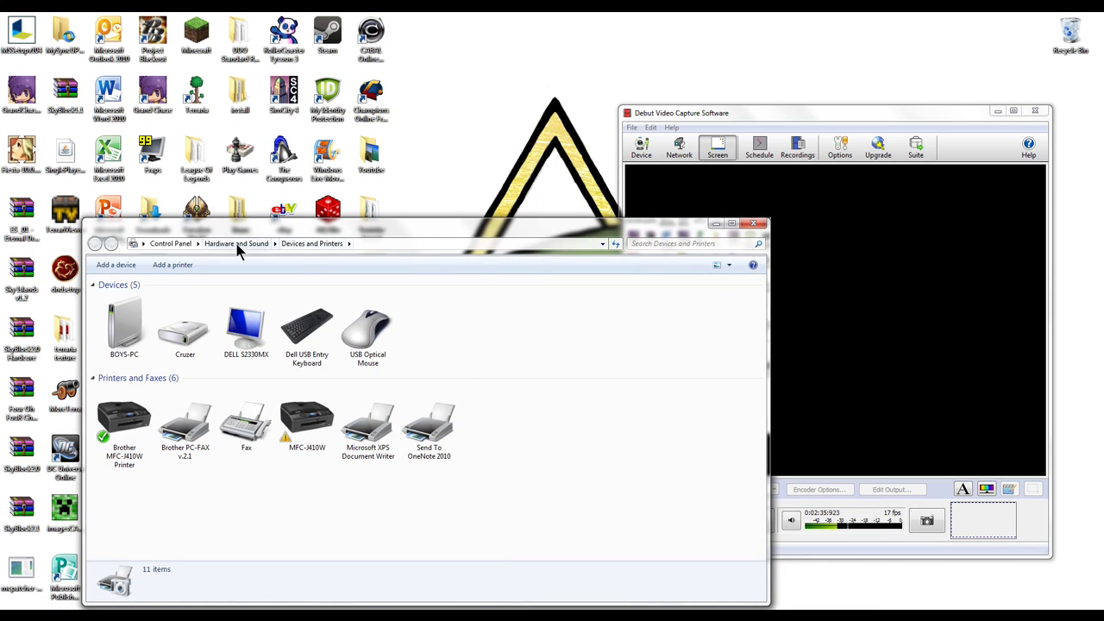
left_click(171, 243)
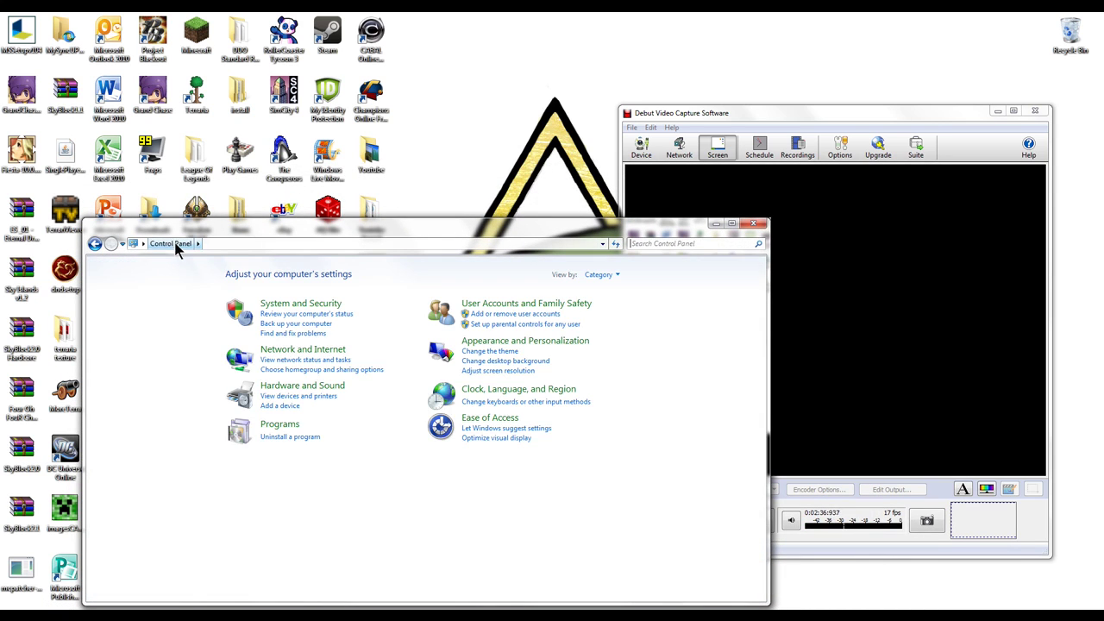
left_click(293, 388)
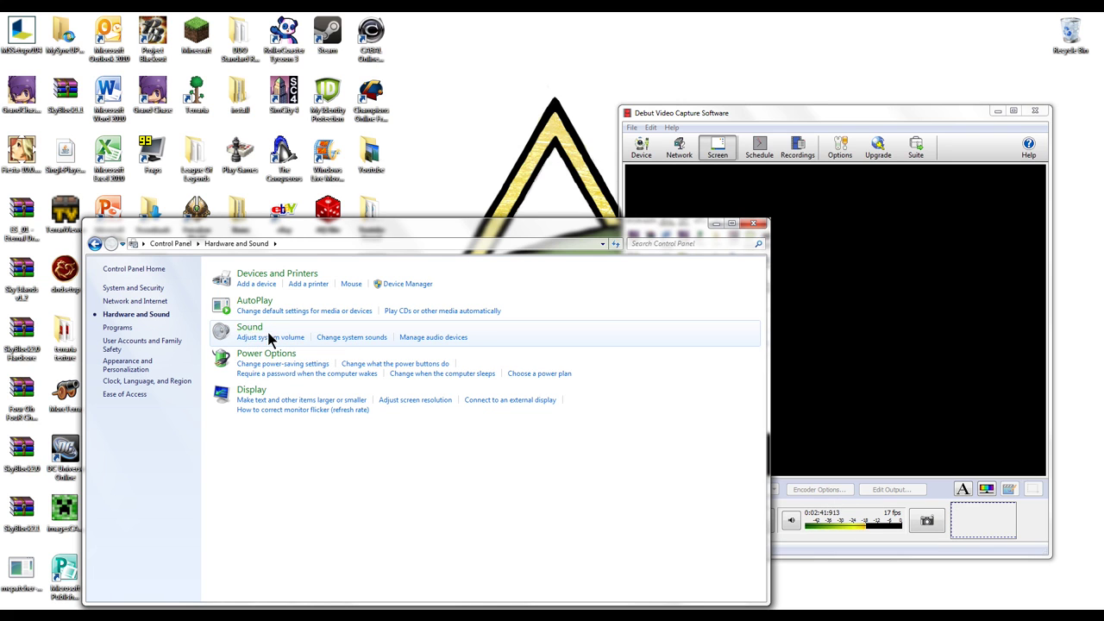
left_click(254, 331)
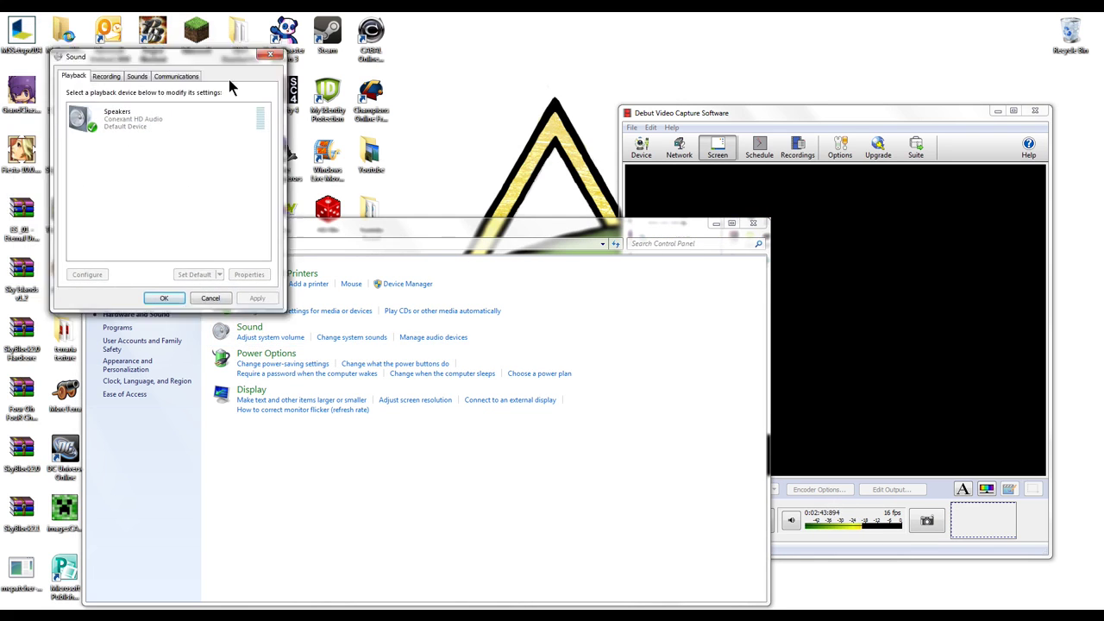
Center the Sound dialog, close Control Panel, and show the recording devices
left_click_drag(129, 32, 431, 216)
left_click(753, 222)
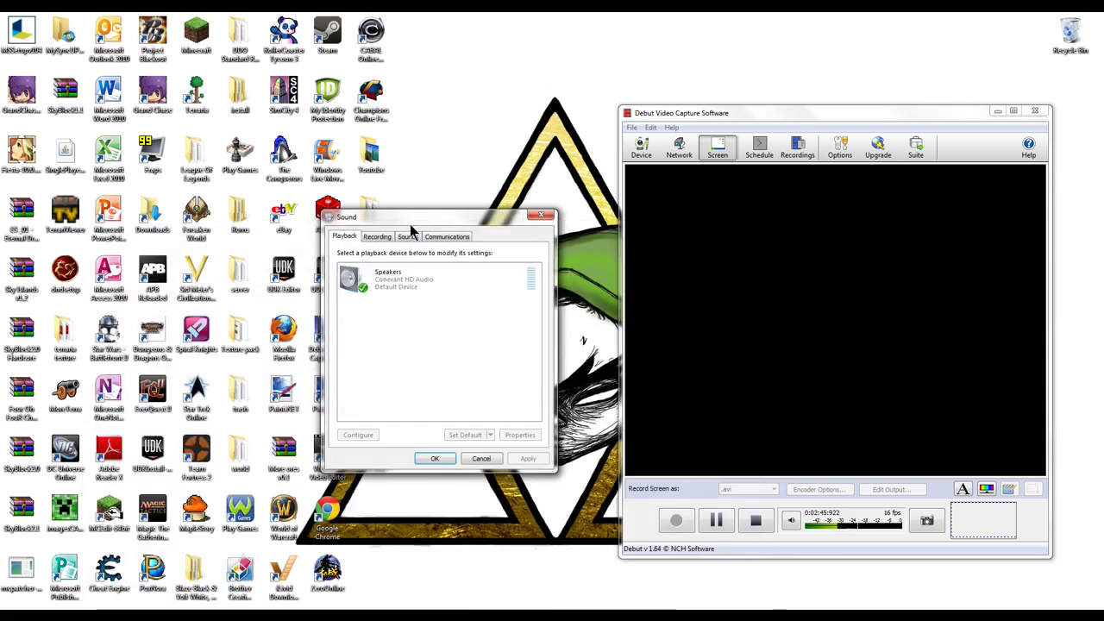
left_click(377, 236)
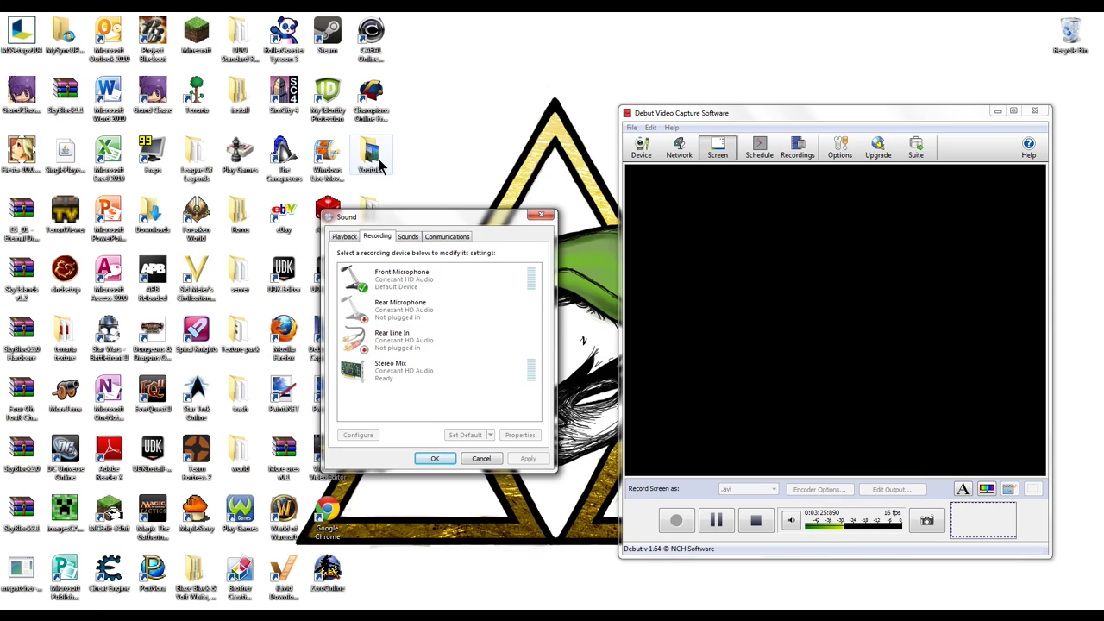
Browse the Communications, Recording, Sounds and Playback tabs, then close the Sound dialog with OK
left_click(427, 238)
left_click(378, 238)
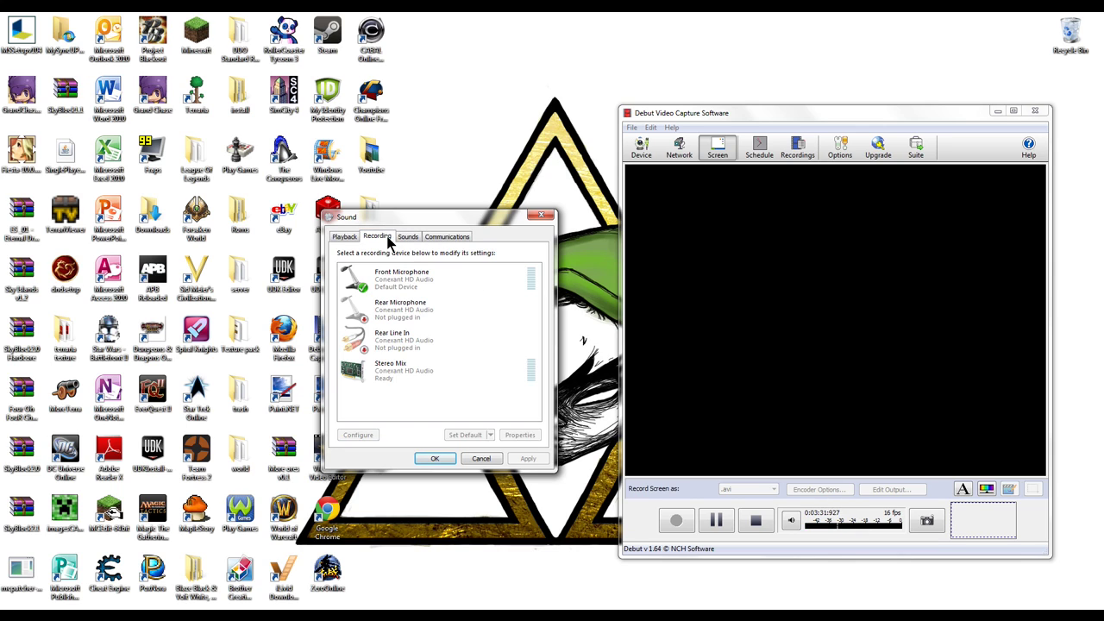
left_click(405, 238)
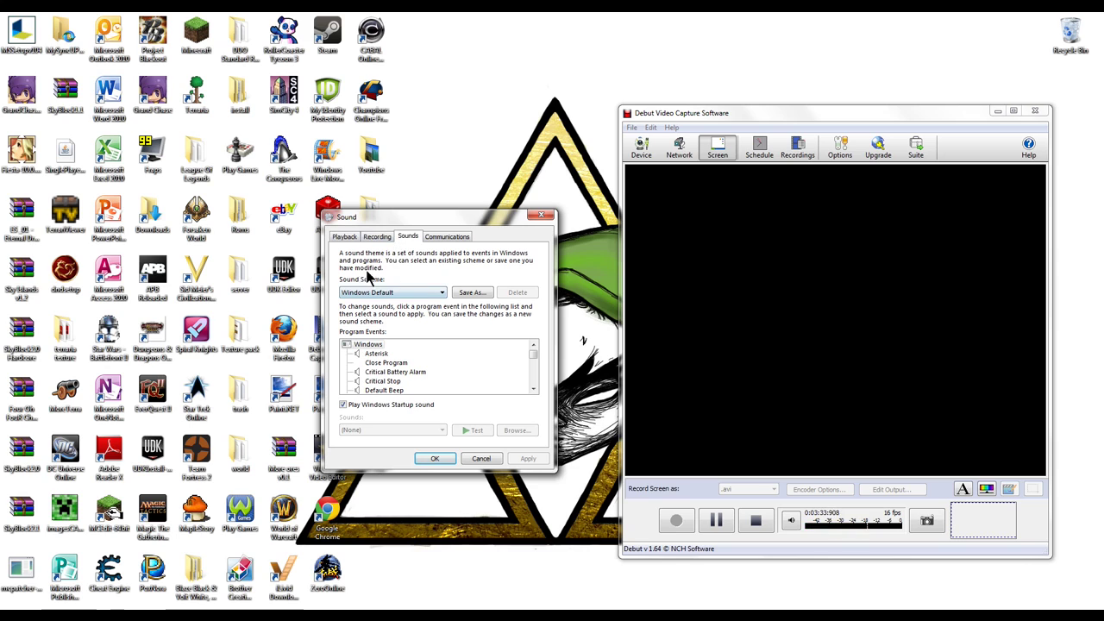
left_click(346, 240)
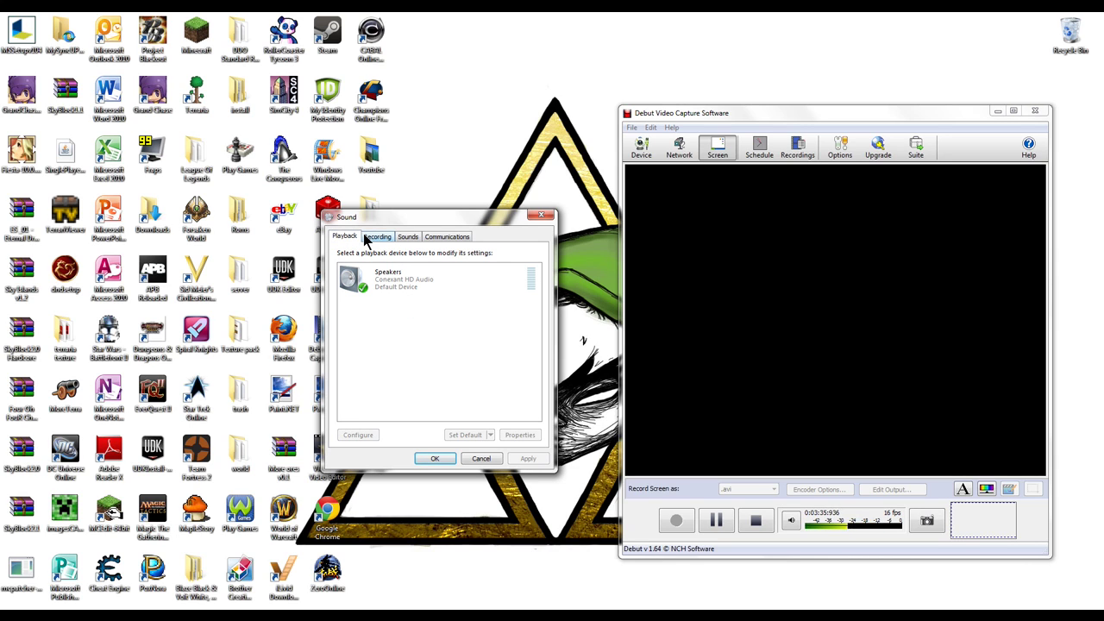
left_click(367, 238)
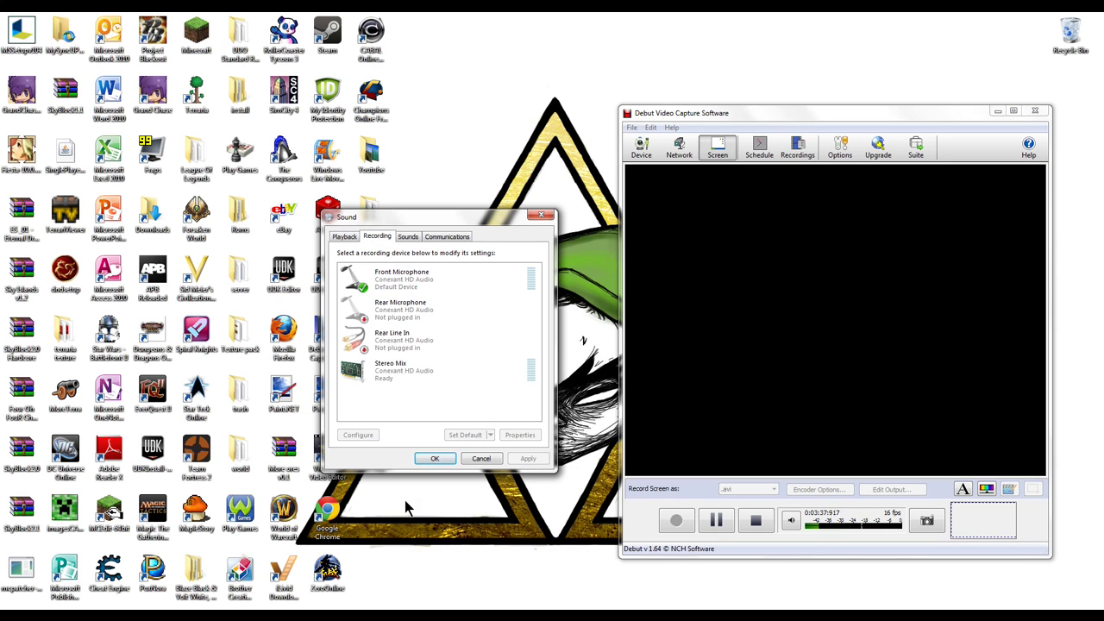
left_click(435, 460)
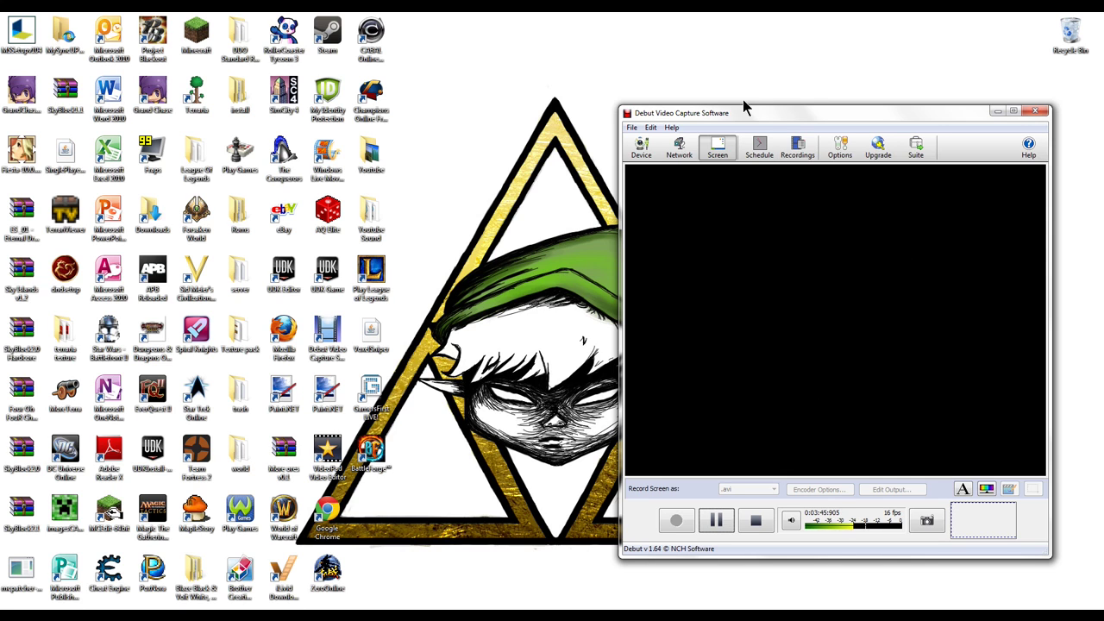
Move Debut to the right and the Minecraft Launcher left, then log in and start Minecraft
left_click_drag(745, 121, 557, 48)
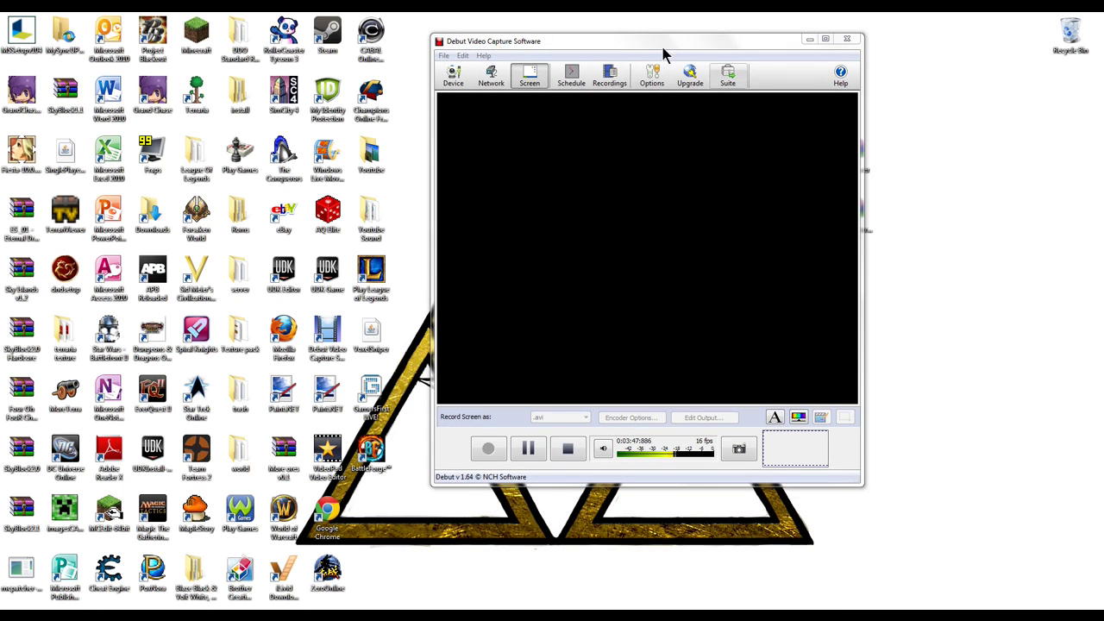
left_click_drag(648, 52, 750, 63)
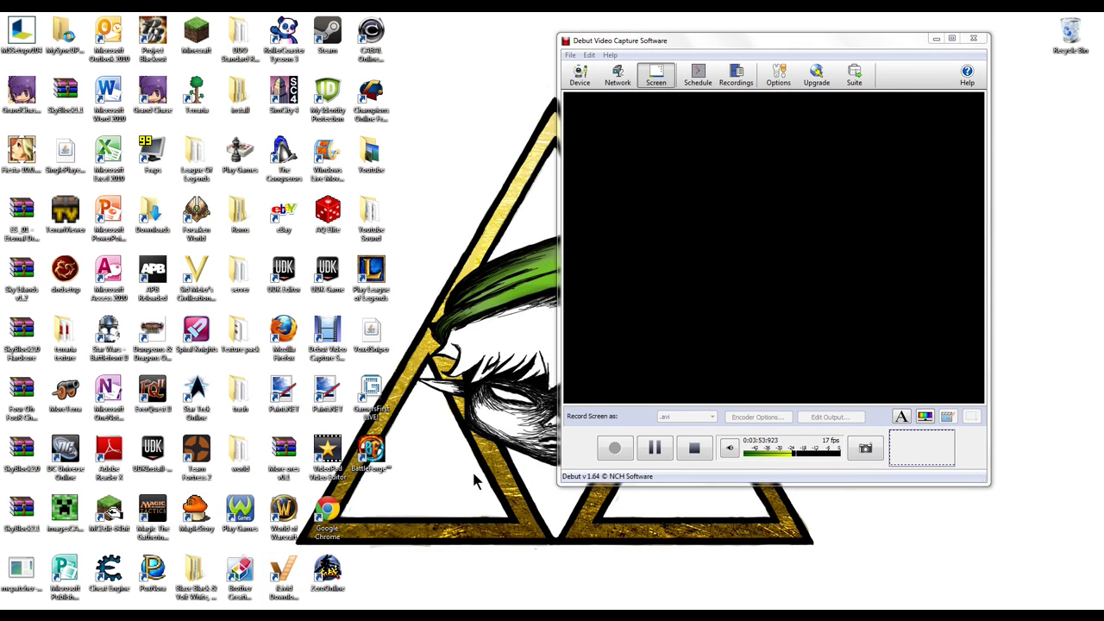
left_click_drag(588, 172, 319, 138)
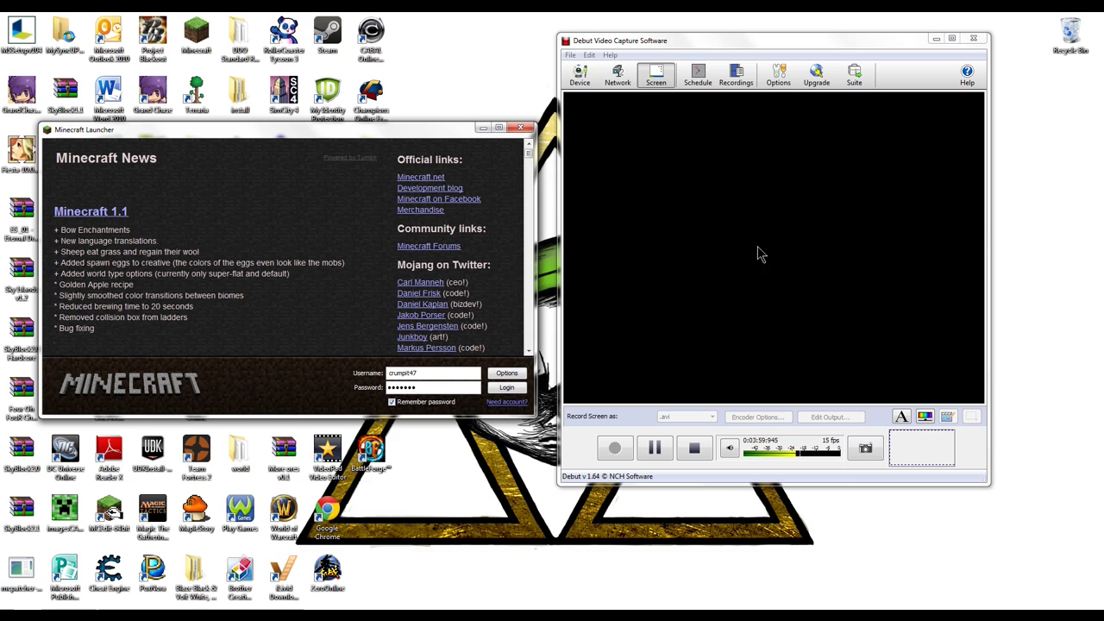
left_click(500, 389)
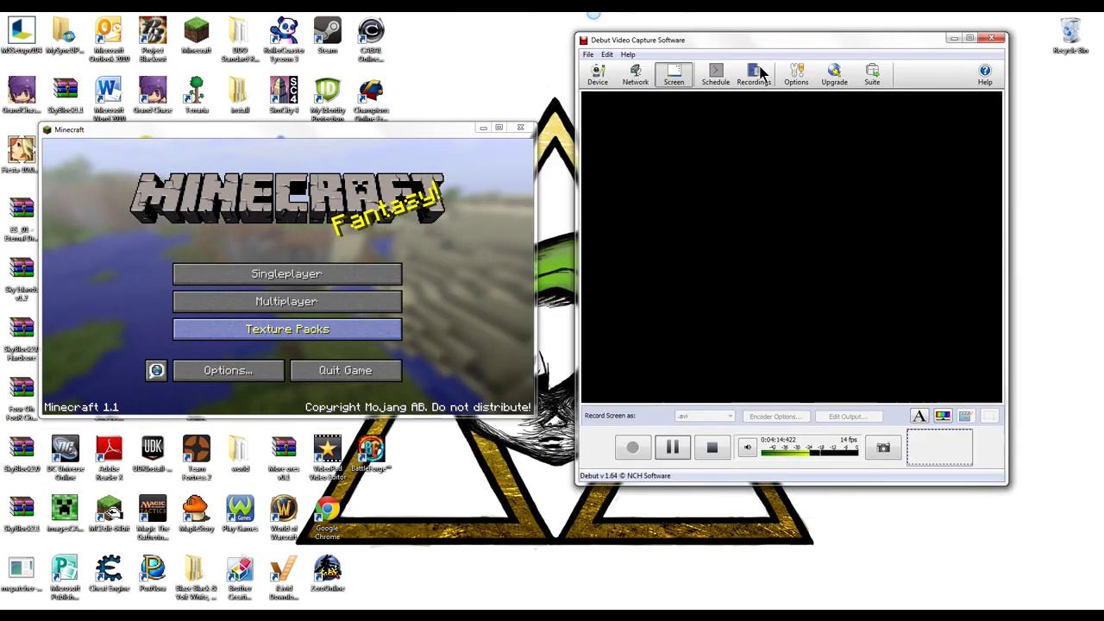
Arrange the Minecraft 1.1 window and the Debut recorder side by side
left_click_drag(723, 41, 653, 125)
left_click_drag(556, 161, 714, 65)
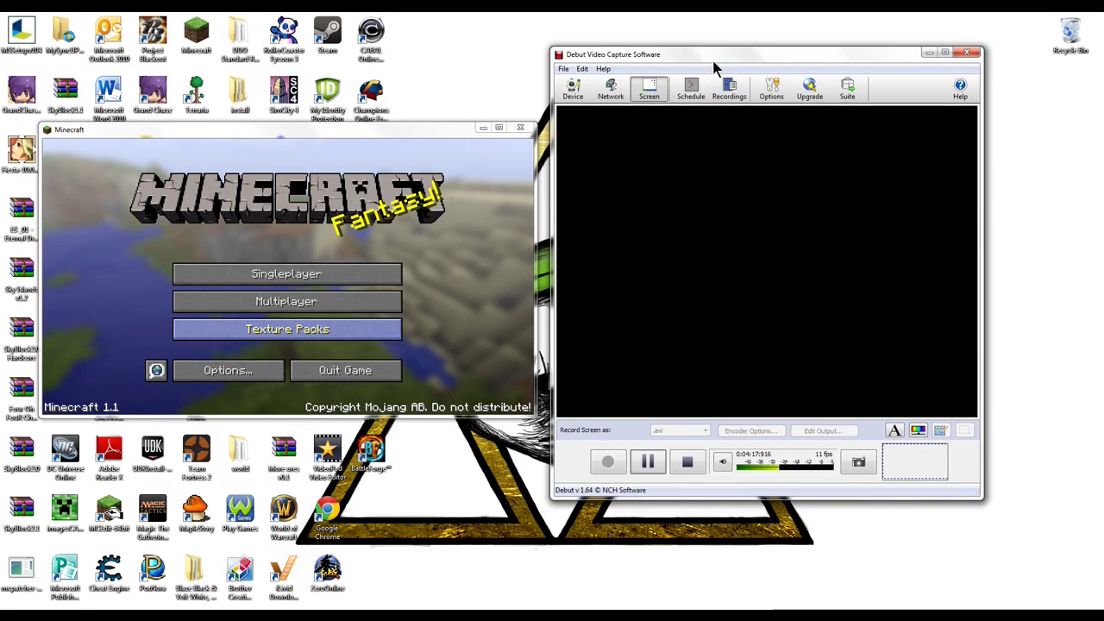
left_click(438, 185)
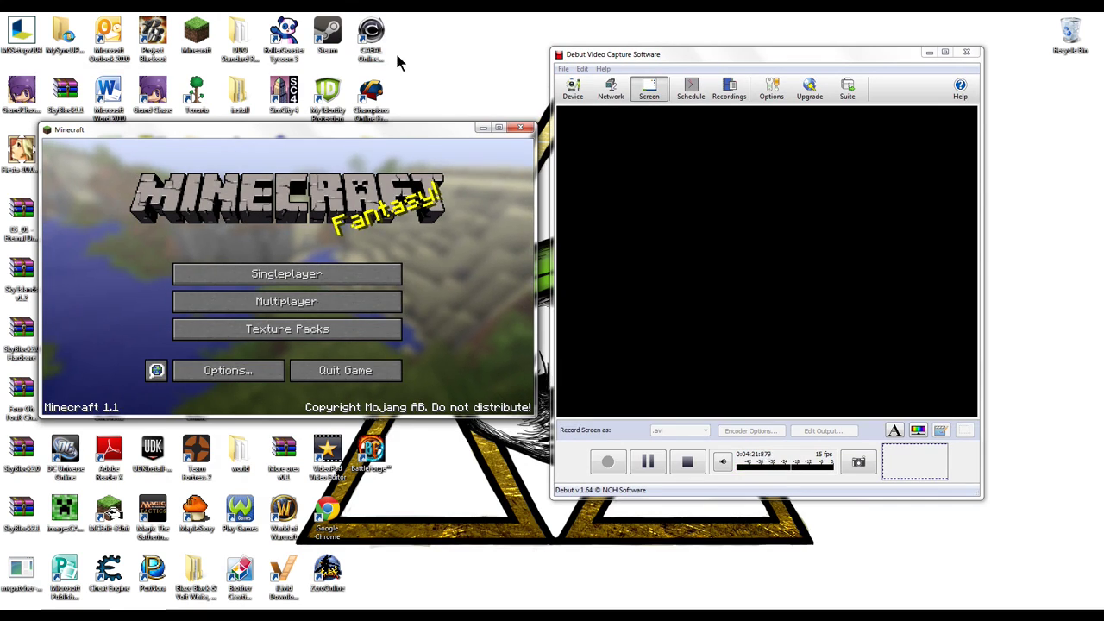
mouse_move(365, 128)
left_mouse_down()
mouse_move(422, 215)
mouse_move(838, 315)
mouse_move(801, 301)
mouse_move(504, 85)
mouse_move(306, 87)
mouse_move(420, 17)
mouse_move(661, 202)
mouse_move(371, 153)
mouse_move(461, 184)
mouse_move(229, 168)
mouse_move(362, 160)
mouse_move(361, 145)
left_mouse_up()
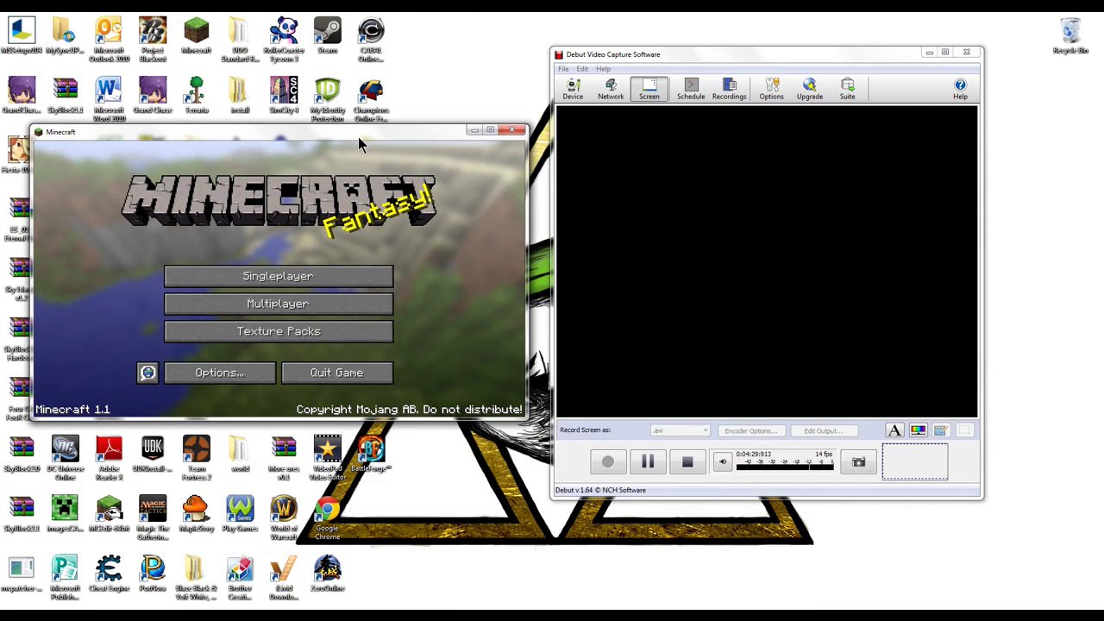
Close Minecraft, select the VideoPad Video Editor shortcut, and move Debut to the top right
left_click(514, 133)
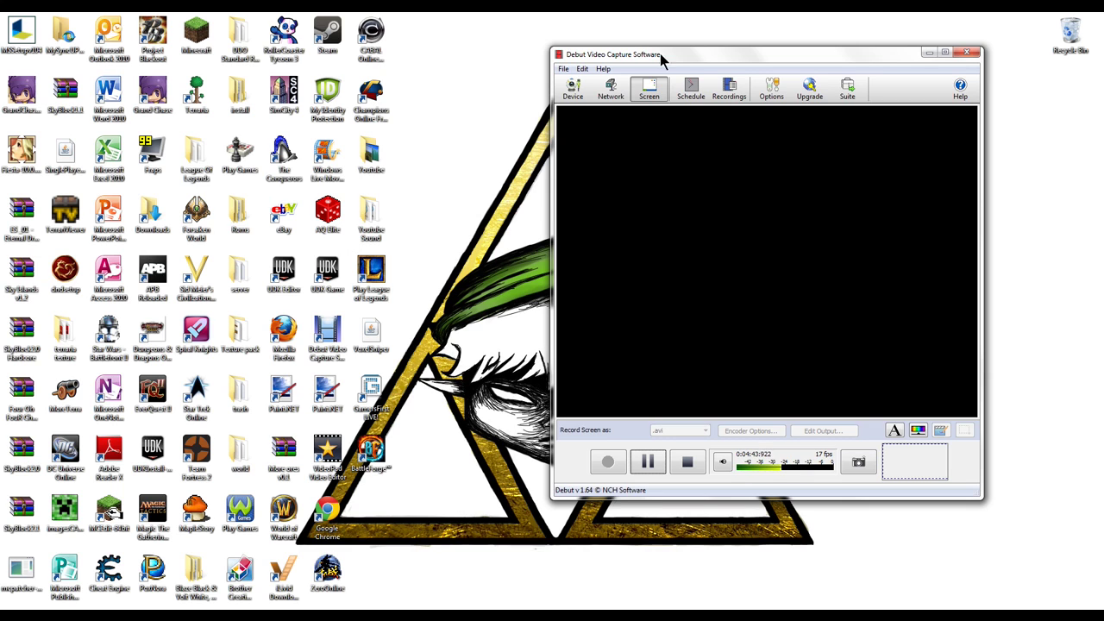
left_click_drag(690, 69, 654, 76)
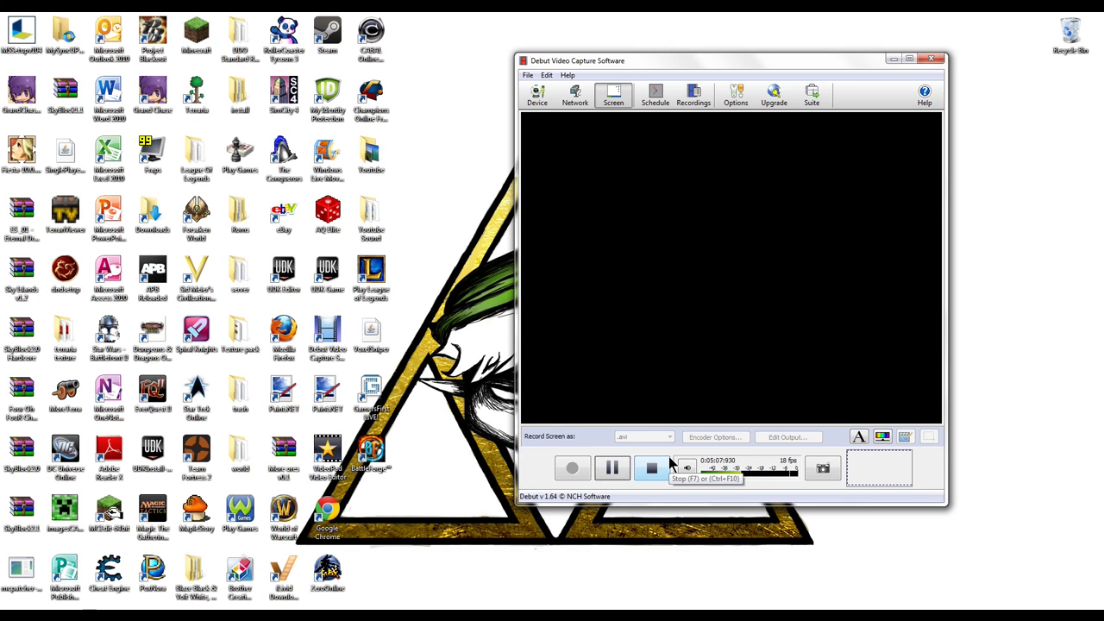
left_click(324, 462)
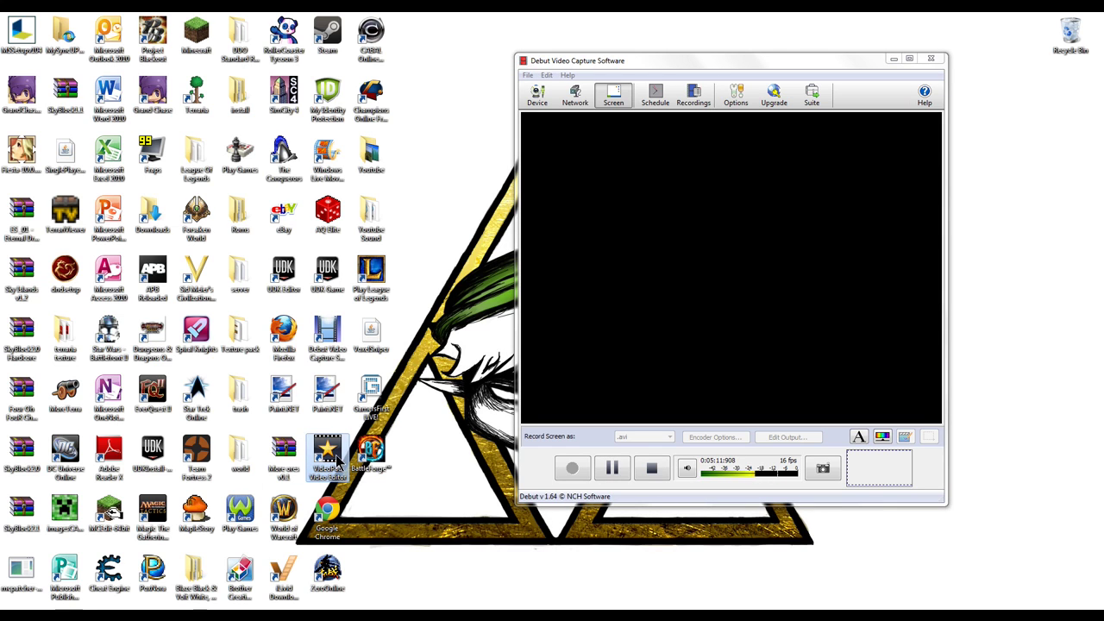
left_click(604, 62)
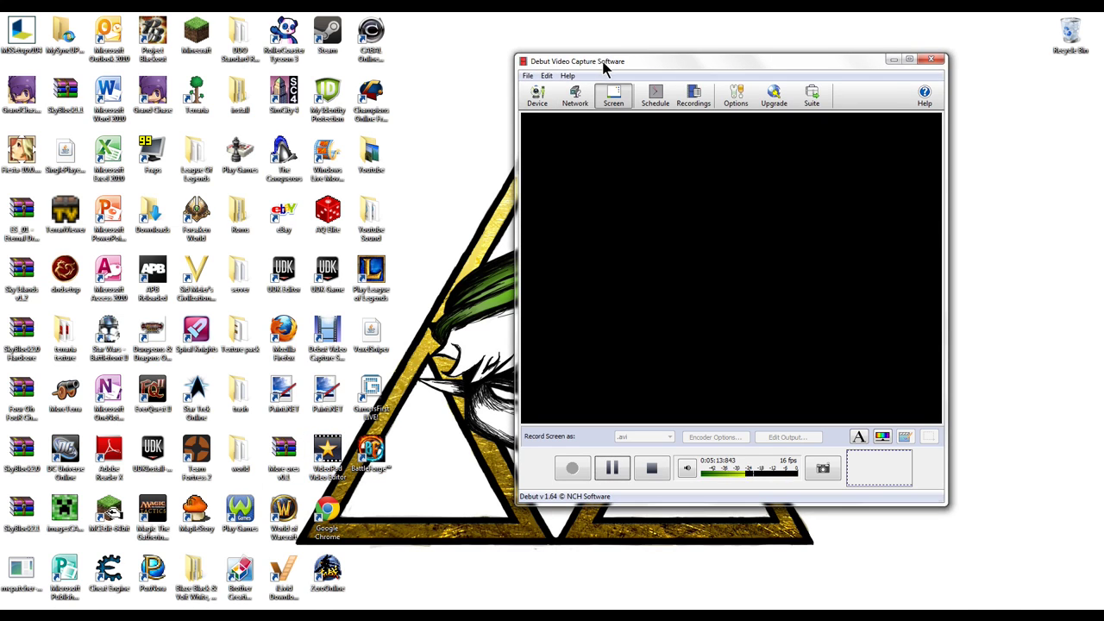
left_click_drag(604, 62, 731, 69)
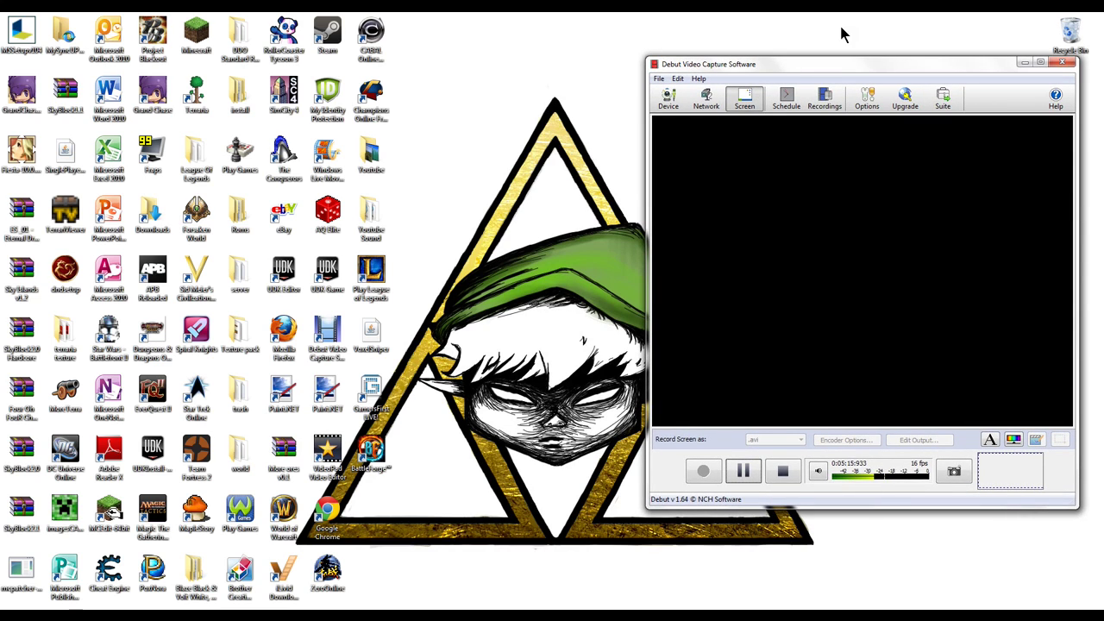
left_click_drag(828, 63, 757, 57)
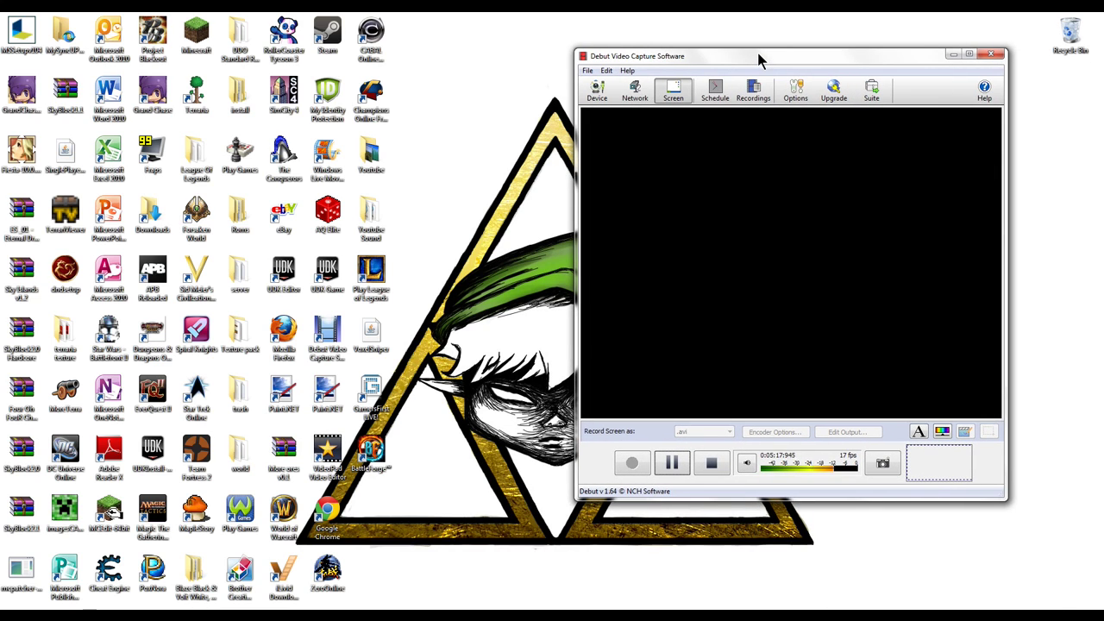